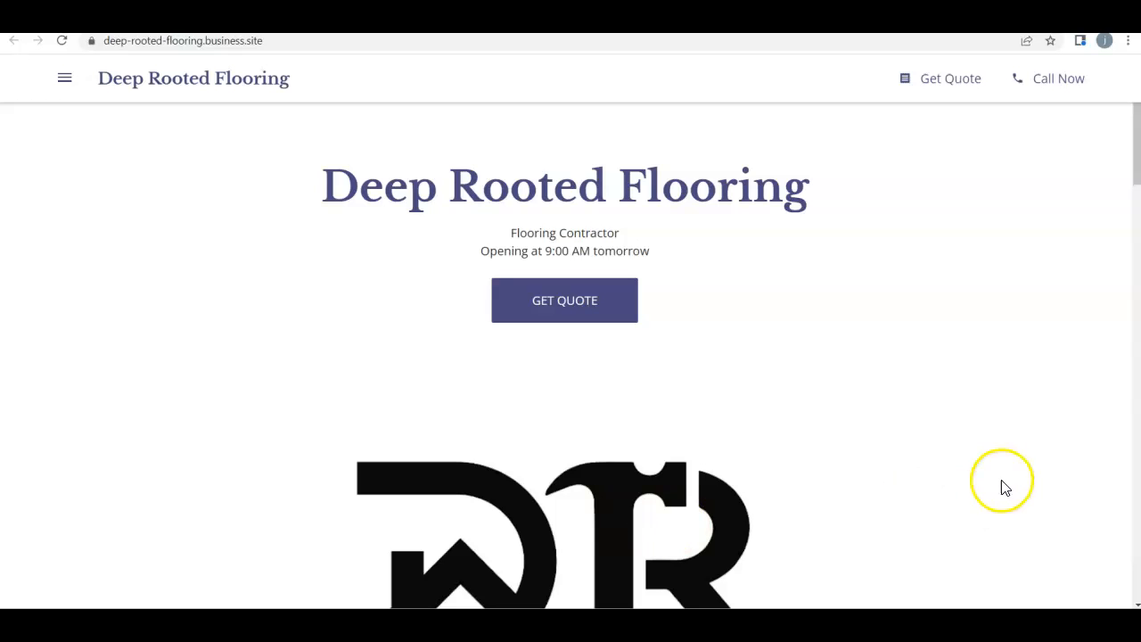
# Look through the Deep Rooted Flooring homepage from its header to the project photos, contact section and business hours.
pyautogui.scroll(-1, 889, 262)
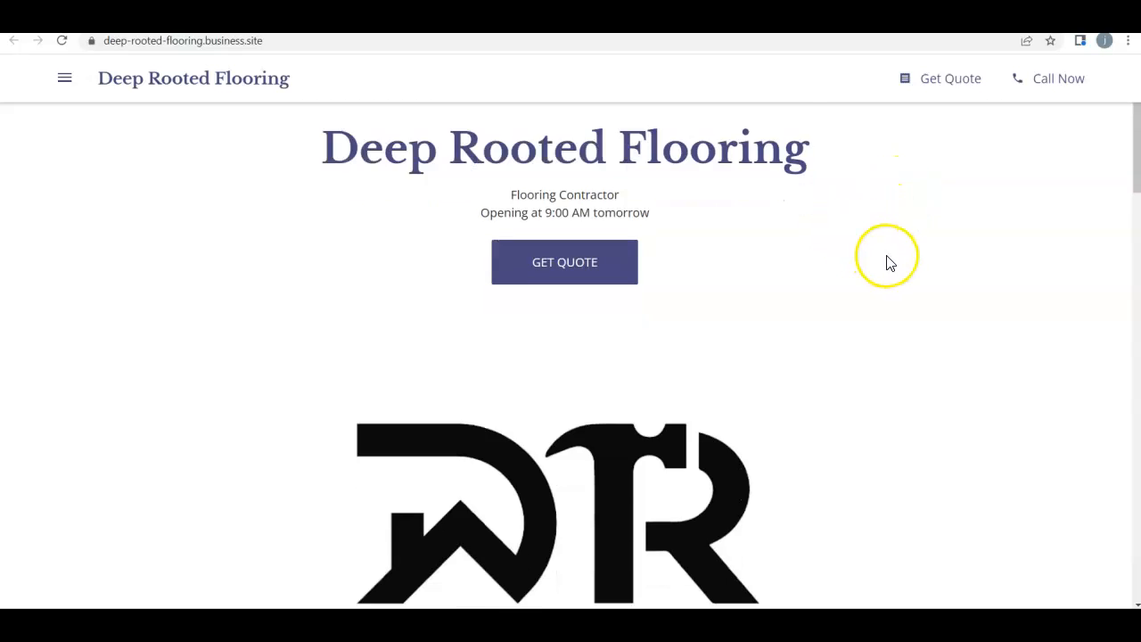
pyautogui.scroll(-10, 1121, 191)
pyautogui.moveTo(1139, 348); pyautogui.dragTo(1139, 553)
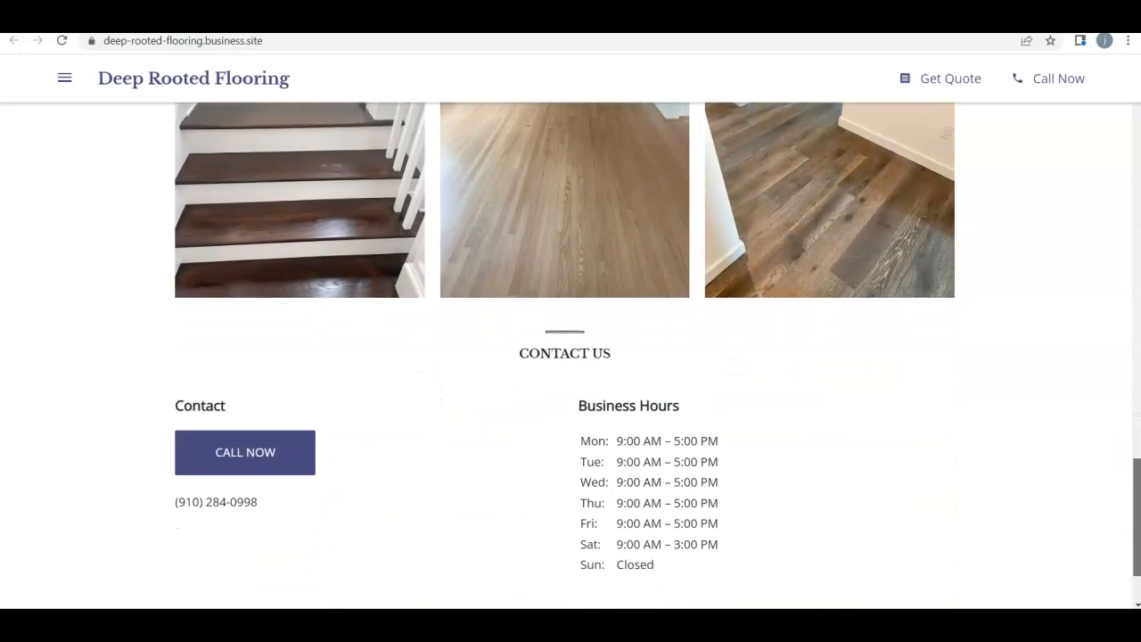
pyautogui.scroll(1, 416, 119)
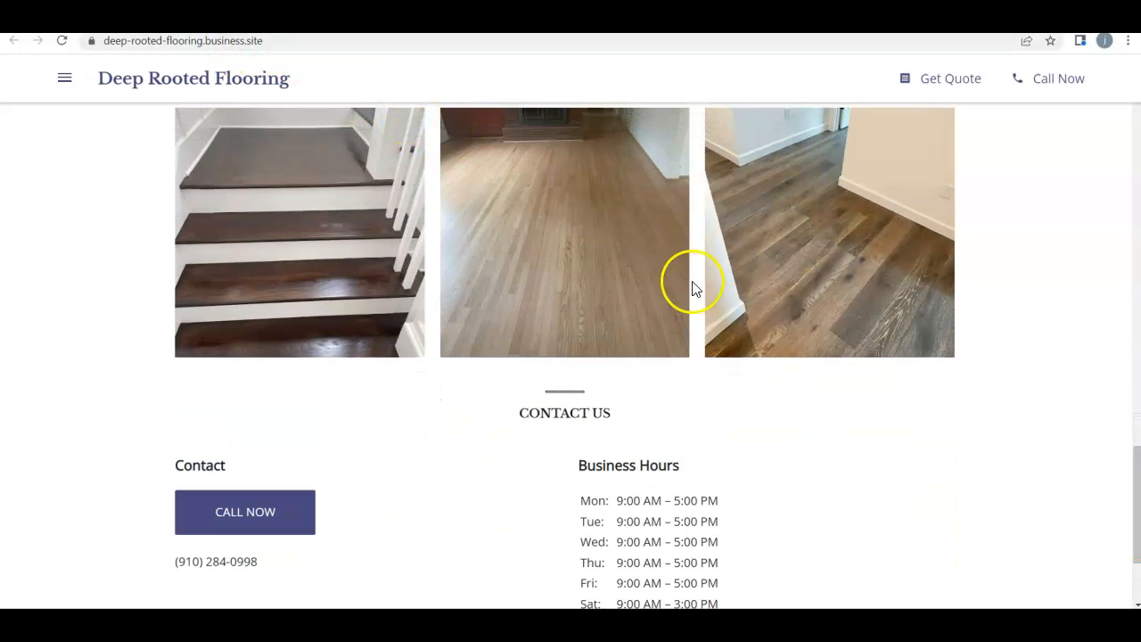
pyautogui.moveTo(1130, 471); pyautogui.dragTo(1138, 82)
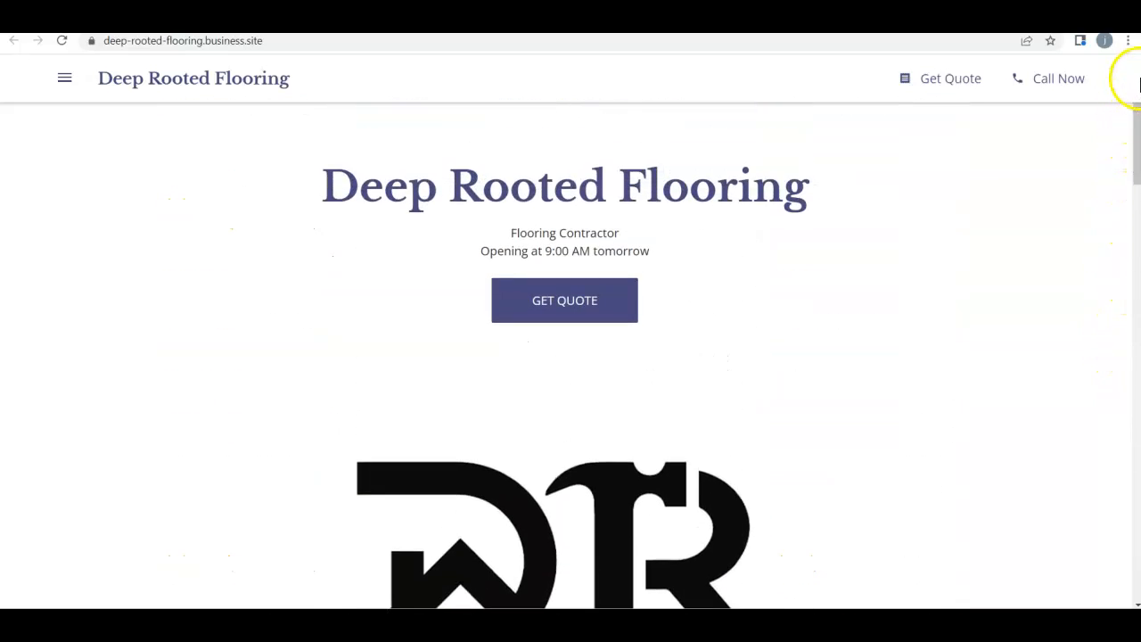
pyautogui.click(913, 342)
# Switch to the Google results for "hardwood flooring Wilmington Nc" and examine the ads, the Places listings and the first organic result.
pyautogui.click(499, 18)
pyautogui.scroll(4, 423, 254)
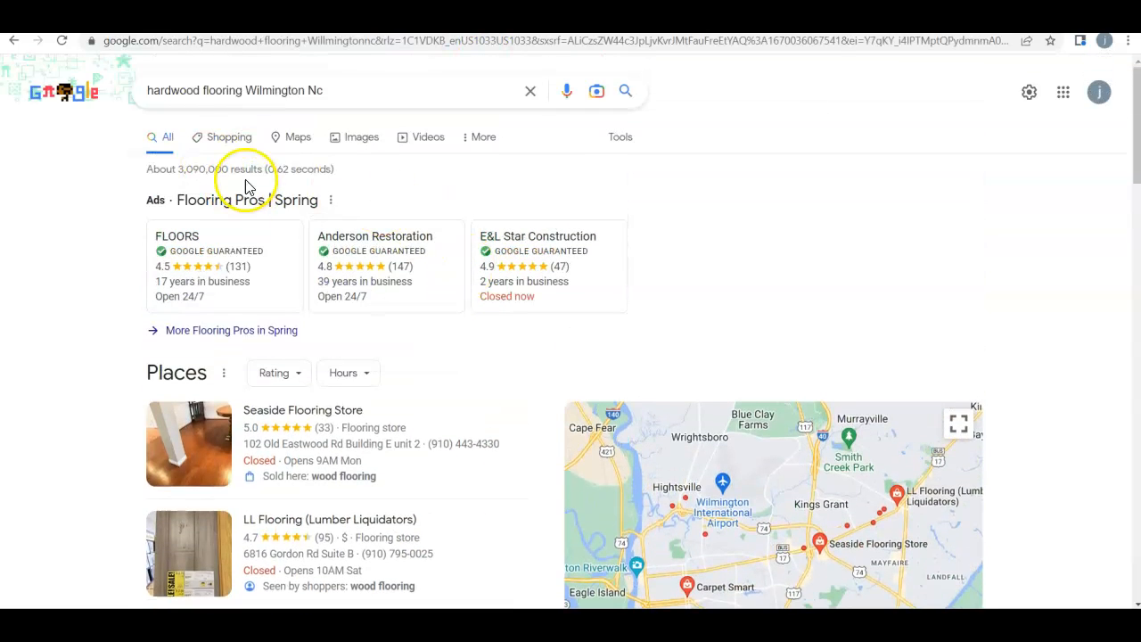
pyautogui.click(356, 101)
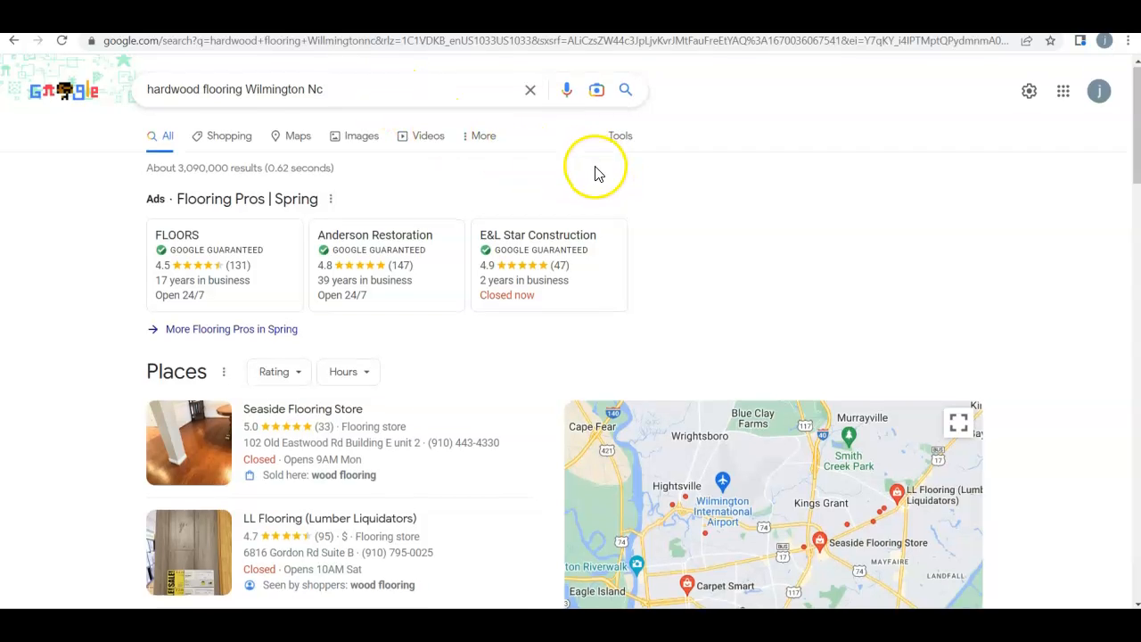
pyautogui.scroll(-1, 281, 155)
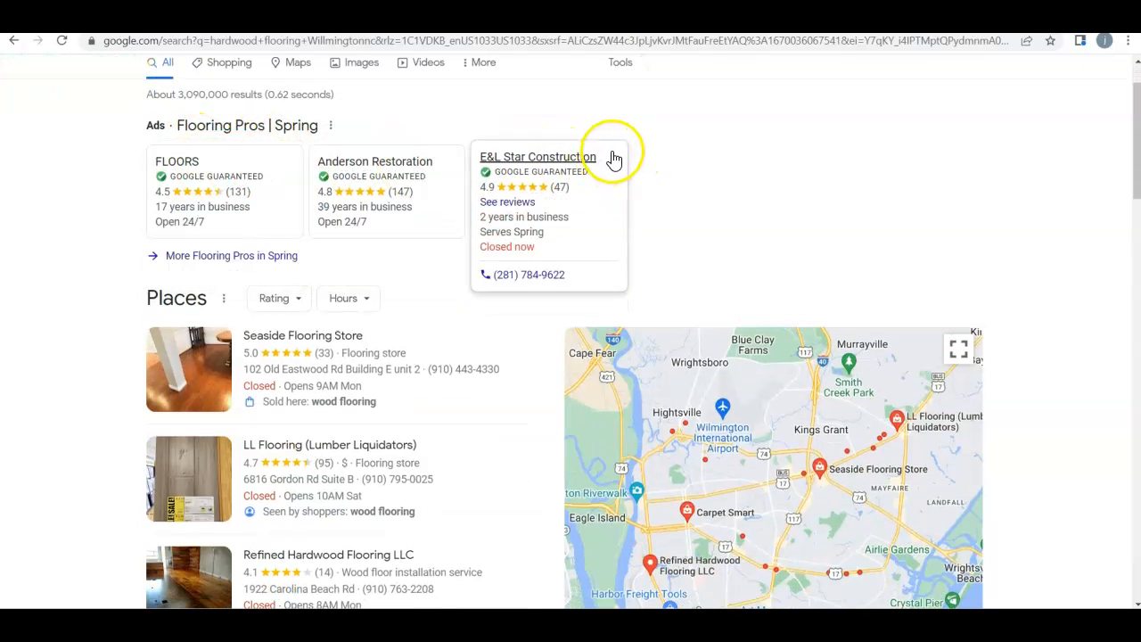
pyautogui.moveTo(436, 193)
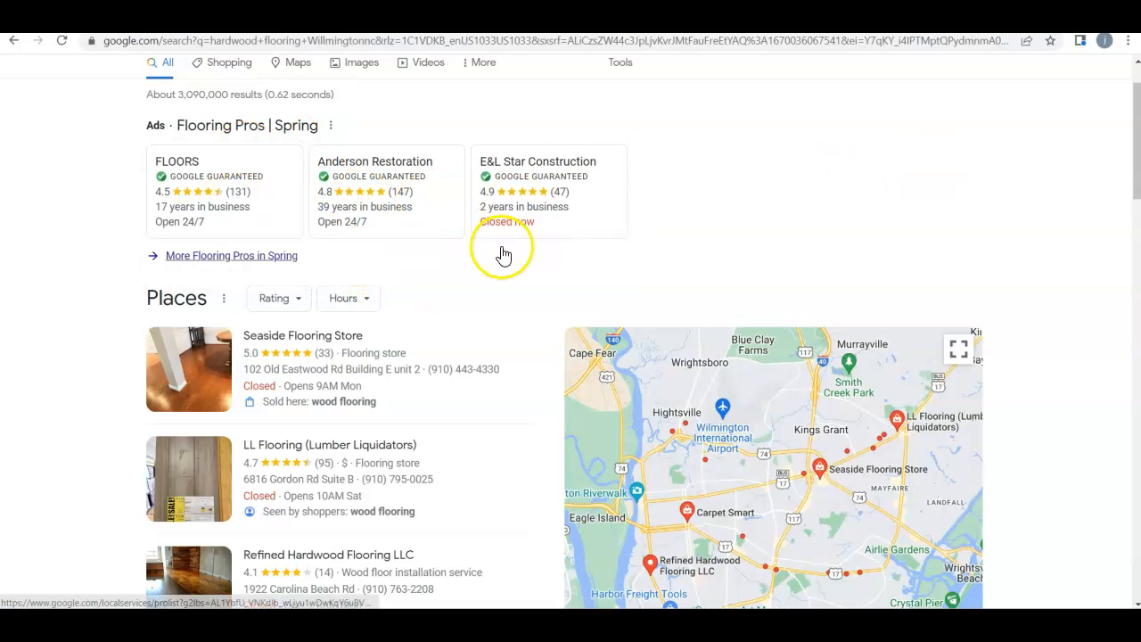
pyautogui.scroll(-3, 487, 261)
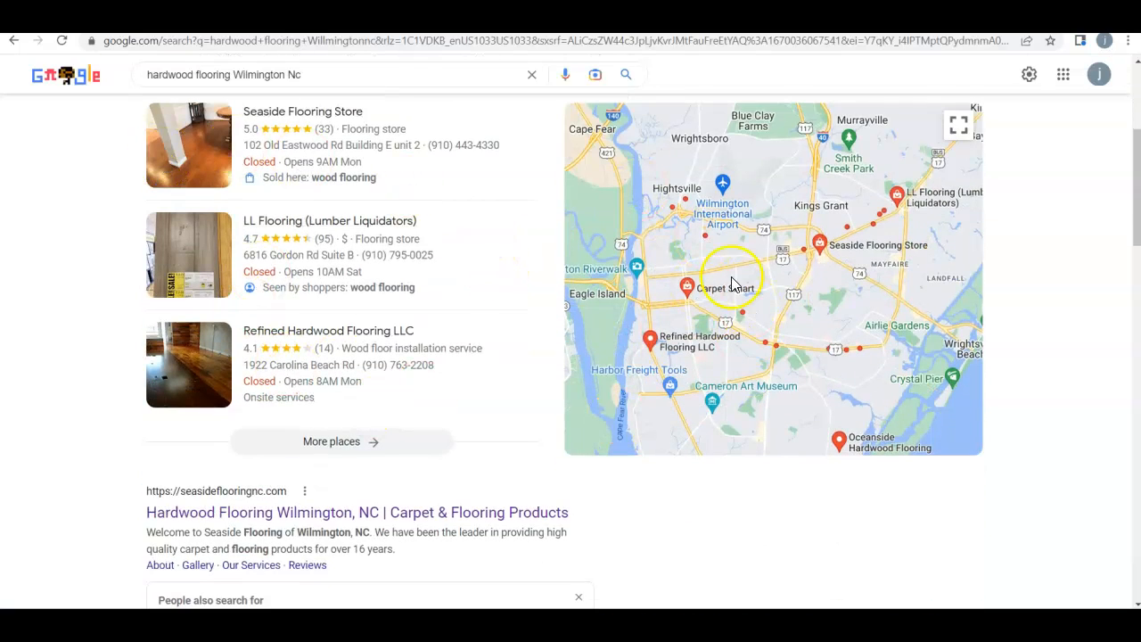
pyautogui.scroll(1, 356, 330)
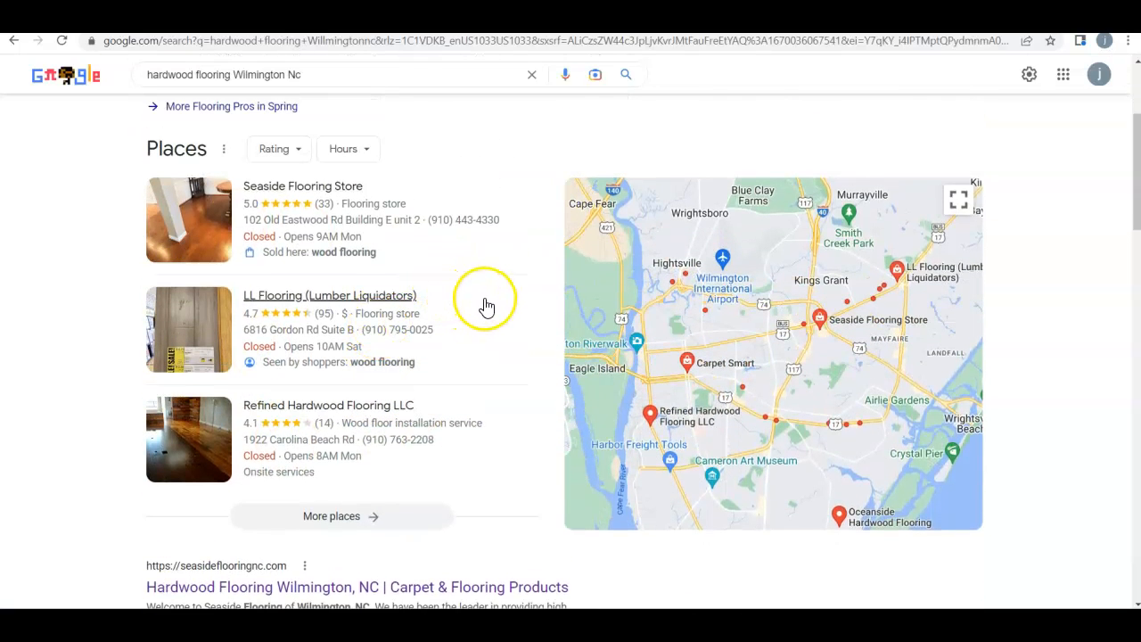
pyautogui.click(485, 314)
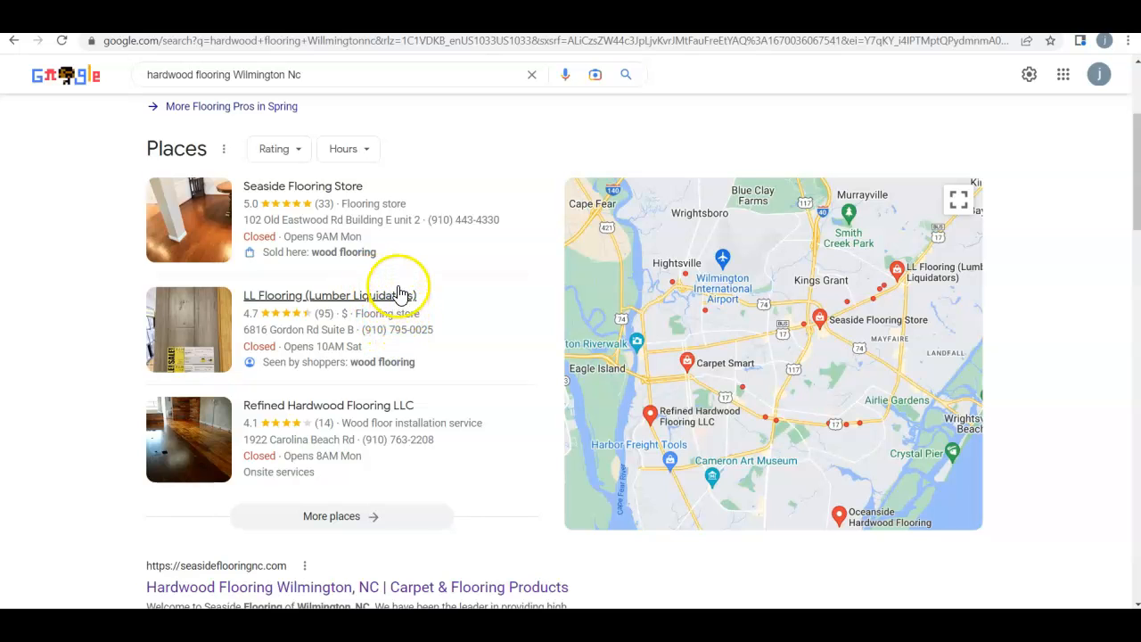
pyautogui.scroll(-1, 400, 297)
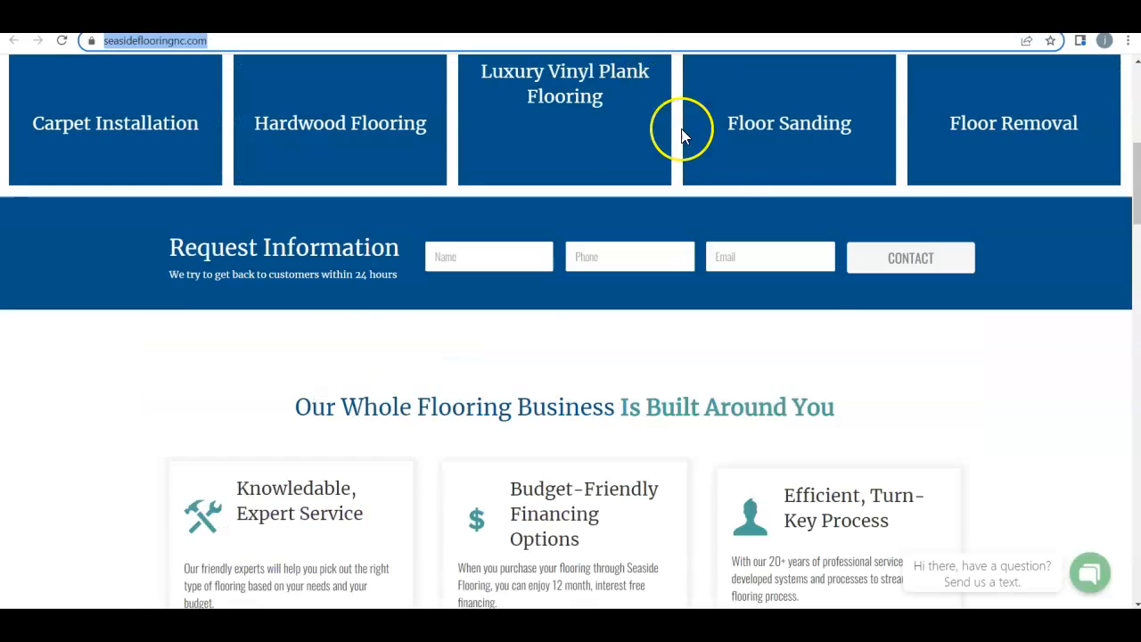
# Examine the Seaside Flooring homepage's header, service tiles and Request Information form.
pyautogui.scroll(5, 960, 226)
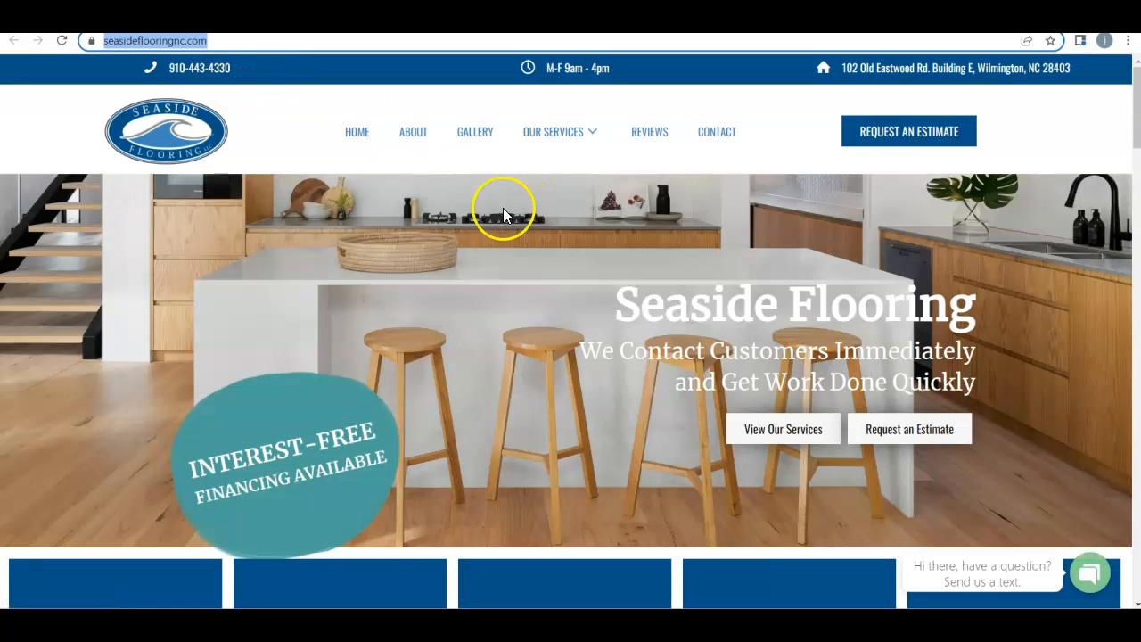
pyautogui.scroll(-3, 486, 245)
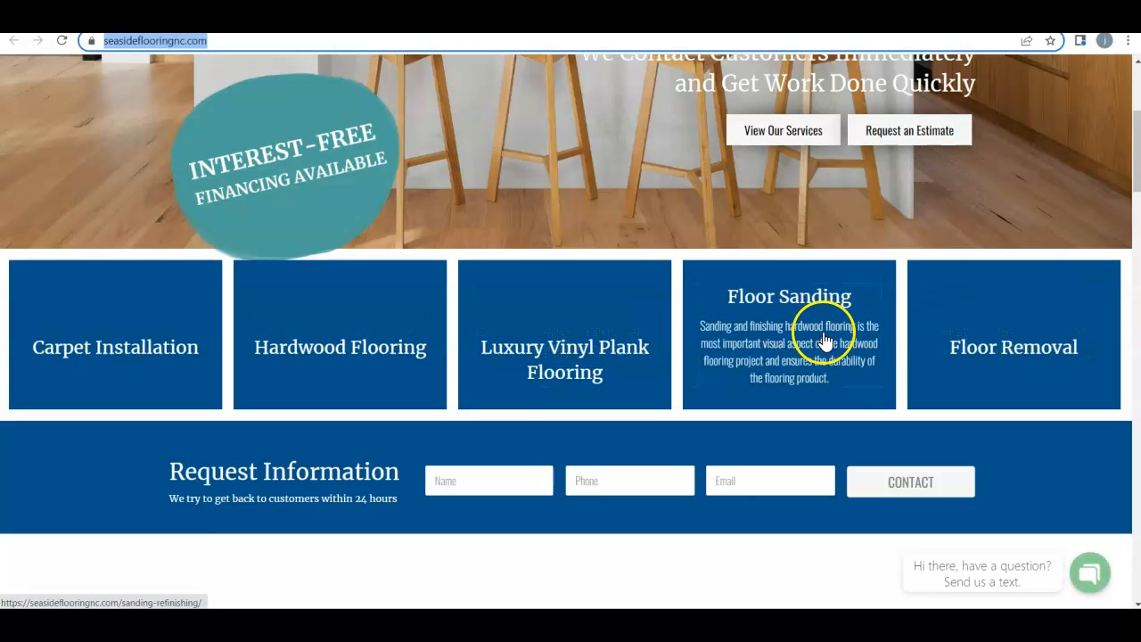
pyautogui.scroll(-2, 789, 334)
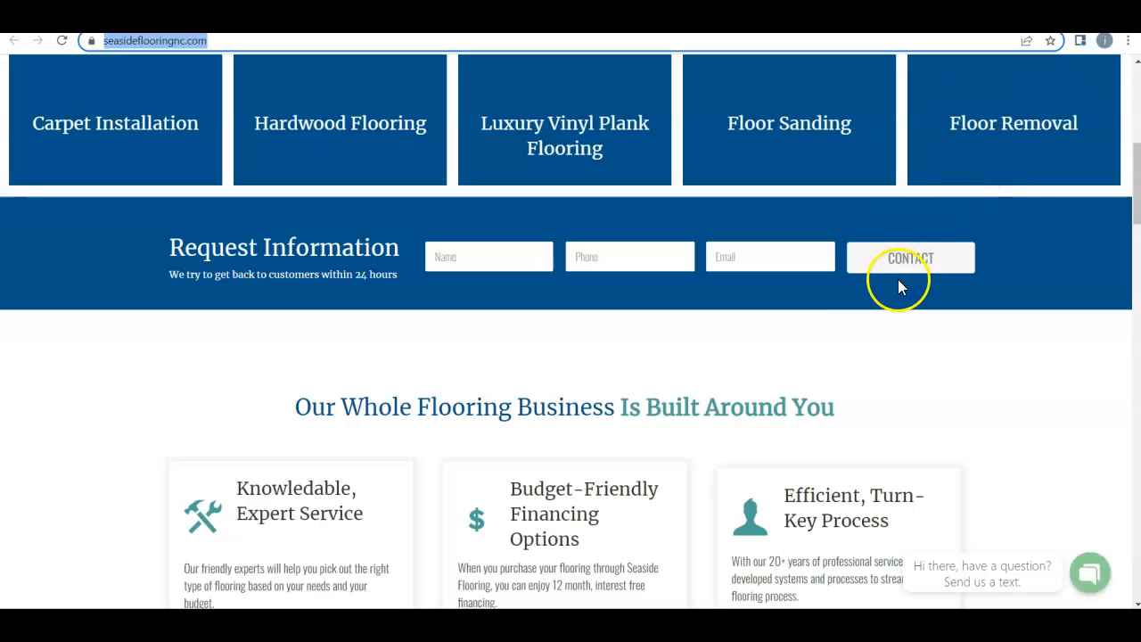
pyautogui.scroll(-2, 848, 311)
pyautogui.scroll(3, 901, 314)
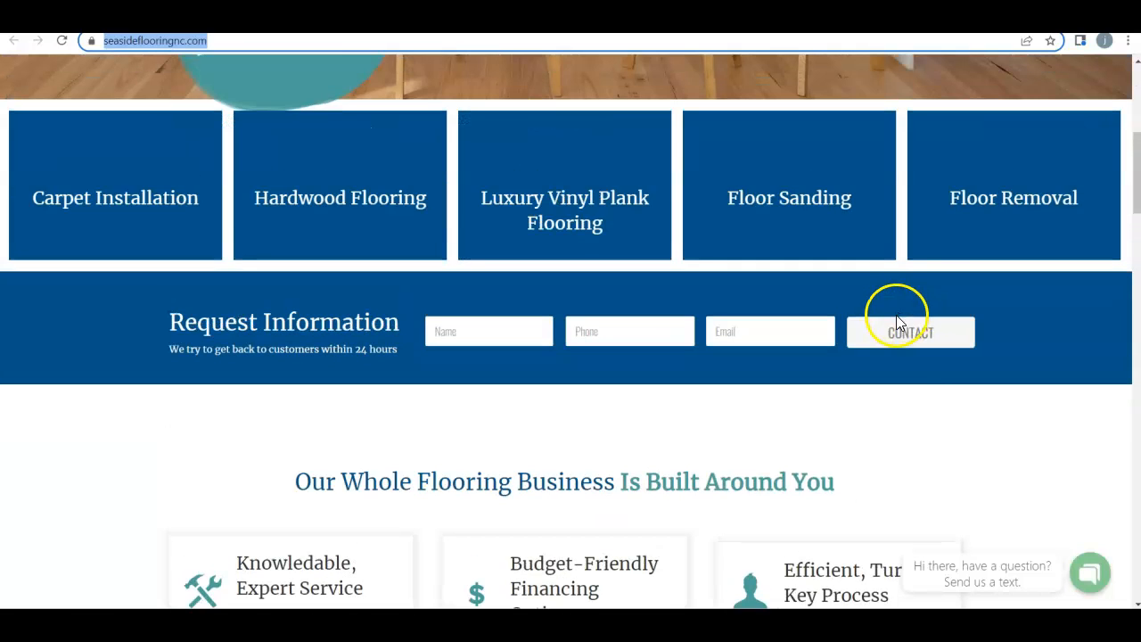
pyautogui.scroll(-1, 887, 392)
# Review the rest of the Seaside Flooring homepage down to its footer and check the site against its Google search listing.
pyautogui.scroll(-10, 874, 410)
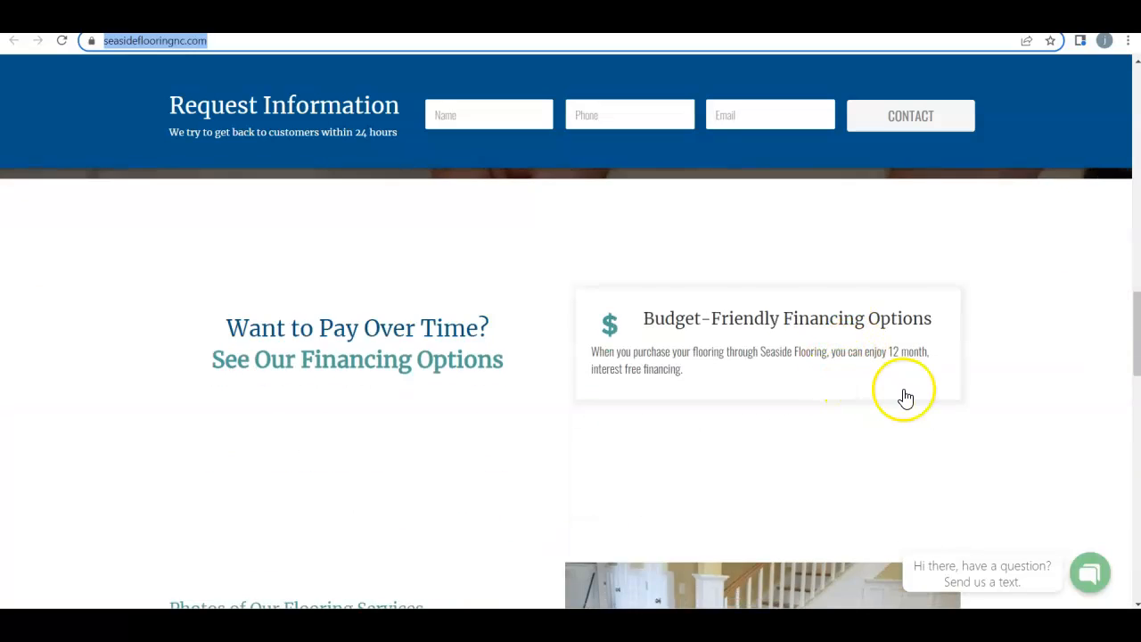
pyautogui.scroll(-1, 924, 390)
pyautogui.scroll(-5, 999, 401)
pyautogui.scroll(-10, 972, 378)
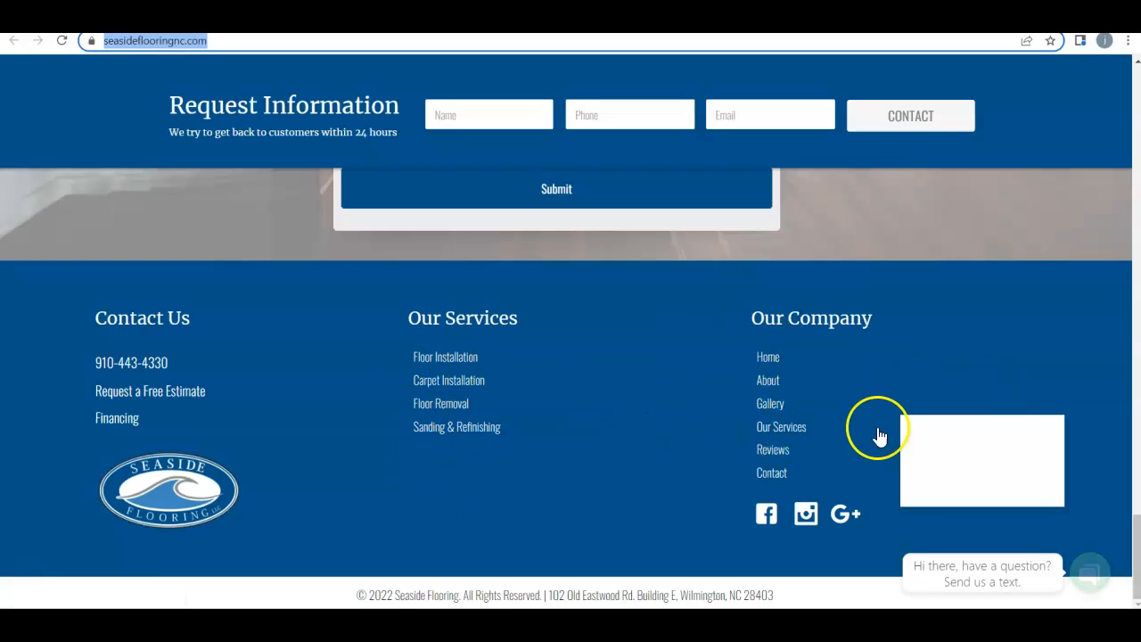
pyautogui.scroll(4, 951, 418)
pyautogui.scroll(10, 955, 402)
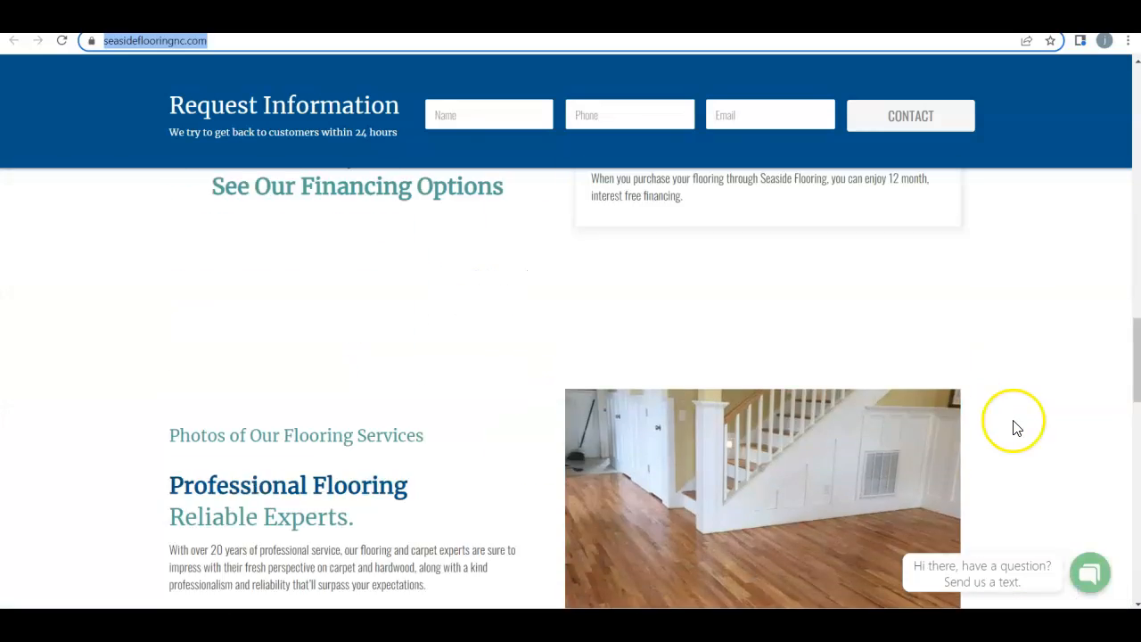
pyautogui.scroll(6, 1024, 411)
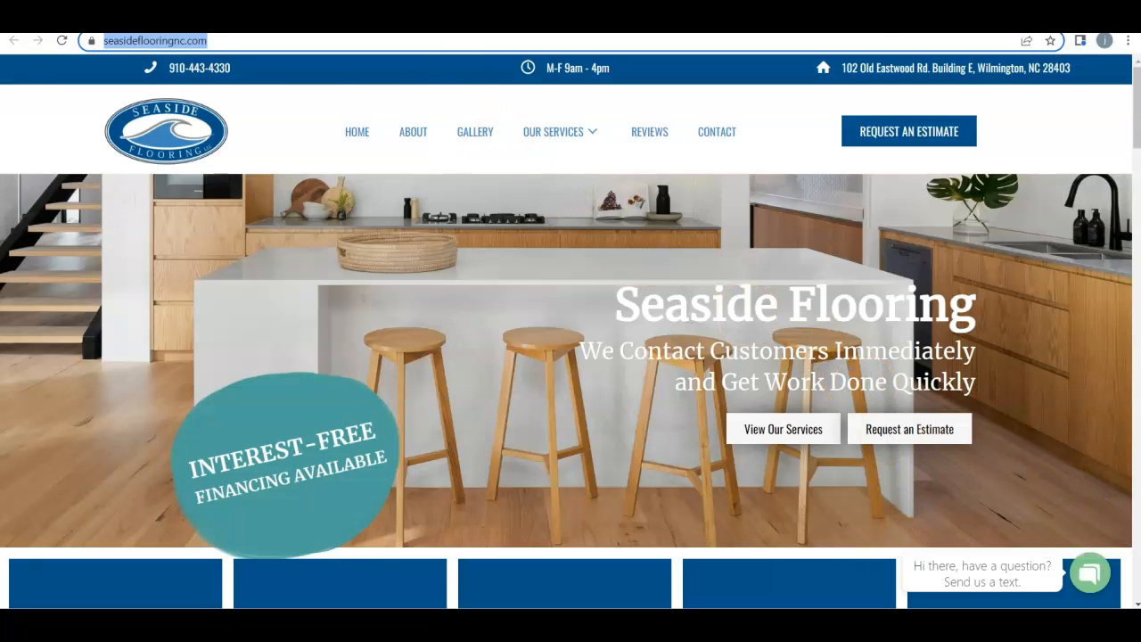
pyautogui.hotkey('alt', 'Left')
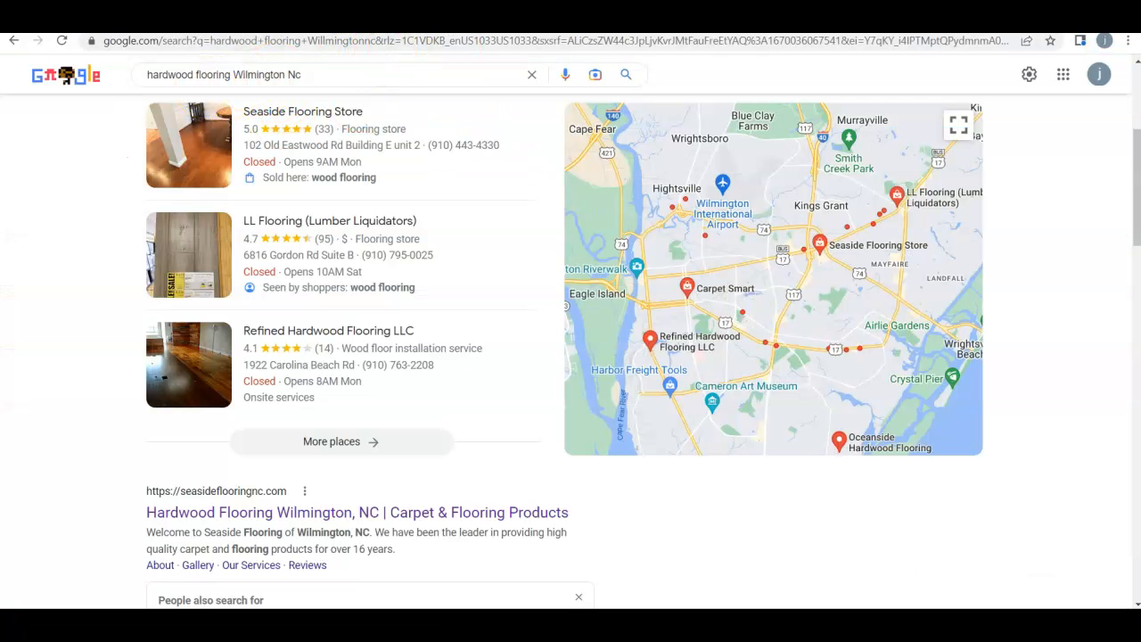
pyautogui.hotkey('alt', 'Right')
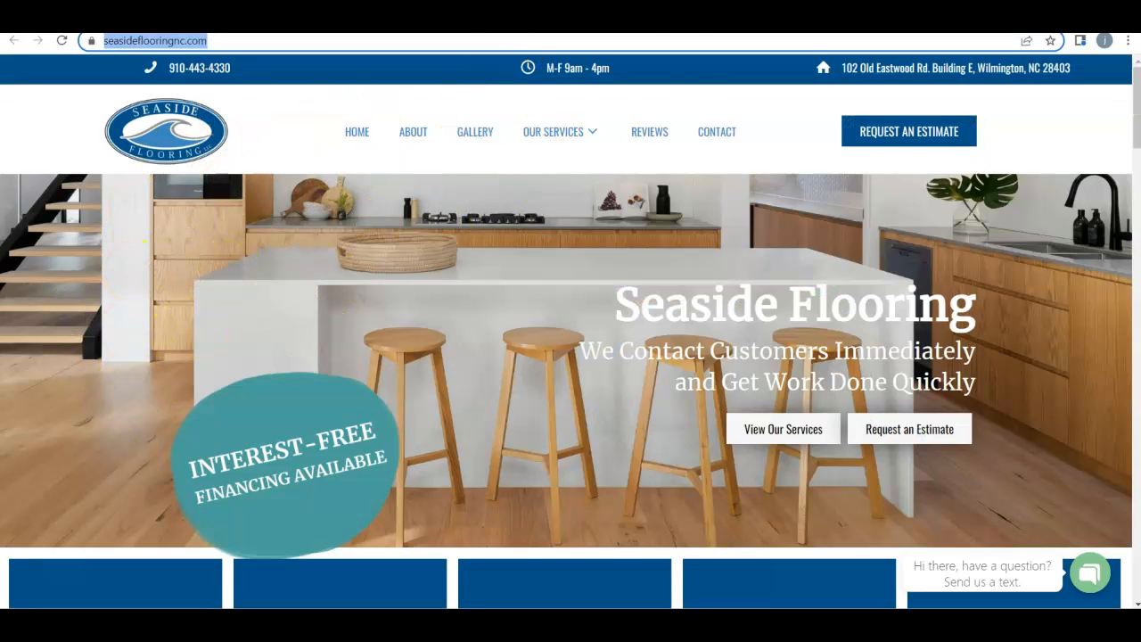
# Switch to the Ahrefs Site Explorer overview of seasideflooringnc.com and examine its domain rating and backlinks.
pyautogui.click(682, 22)
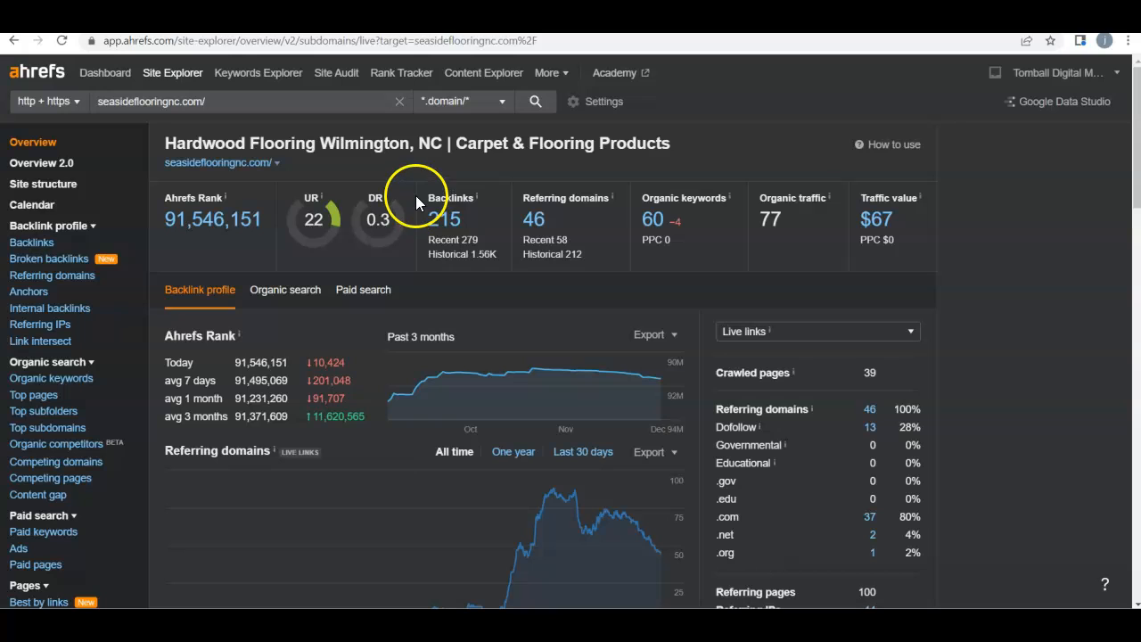
pyautogui.moveTo(365, 220); pyautogui.dragTo(490, 214)
pyautogui.click(495, 208)
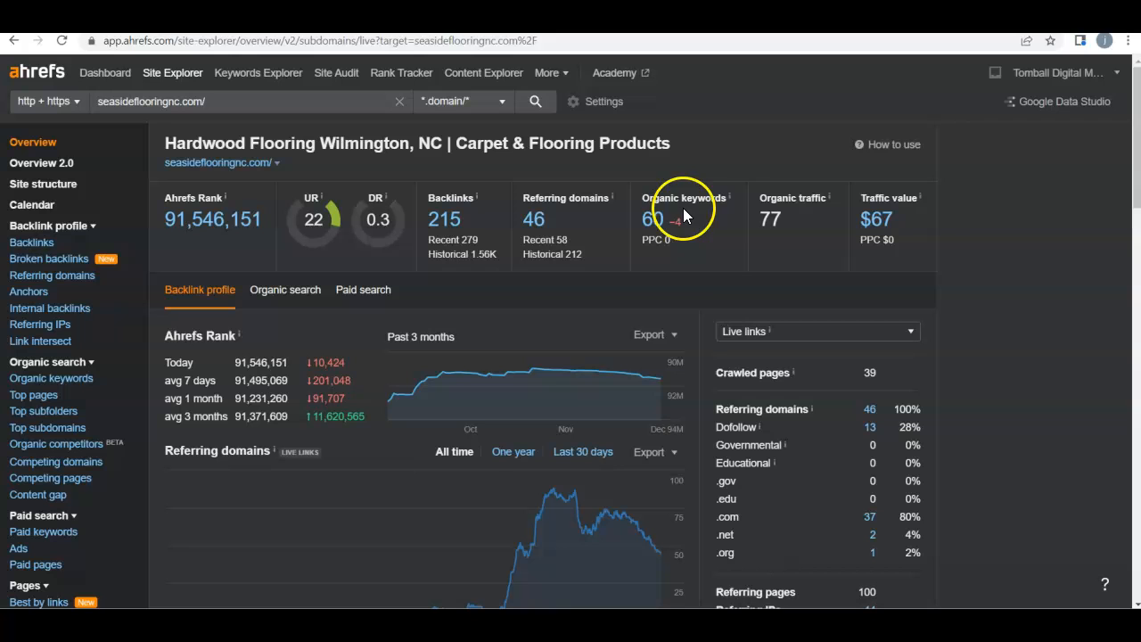
# Open the organic keywords report for seasideflooringnc.com and check the volume, position and traffic of "hardwood floors wilmington nc".
pyautogui.click(656, 220)
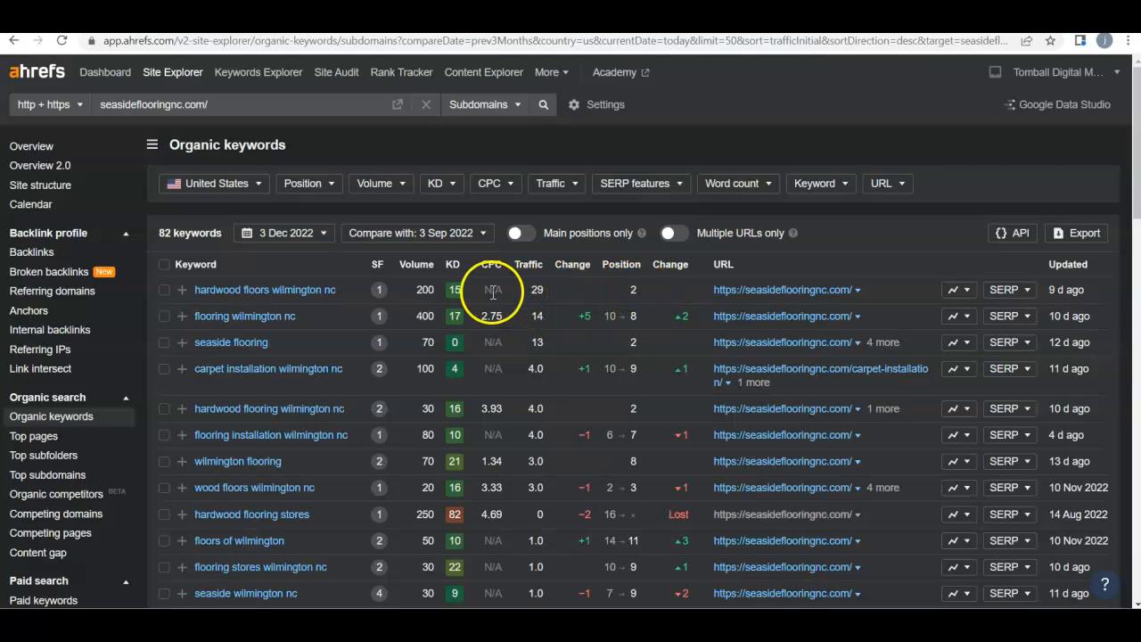
pyautogui.doubleClick(428, 291)
pyautogui.moveTo(617, 288); pyautogui.dragTo(658, 288)
pyautogui.doubleClick(535, 289)
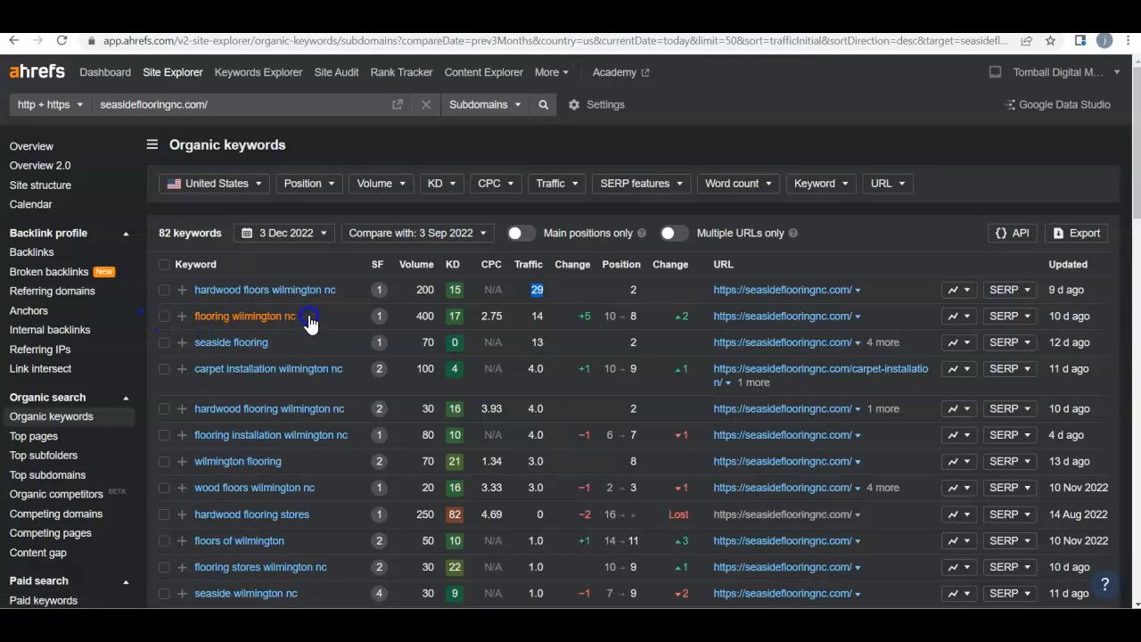
# Check the search volume, ranking position and traffic of the keyword "flooring wilmington nc".
pyautogui.moveTo(416, 315); pyautogui.dragTo(435, 318)
pyautogui.doubleClick(642, 323)
pyautogui.click(643, 322)
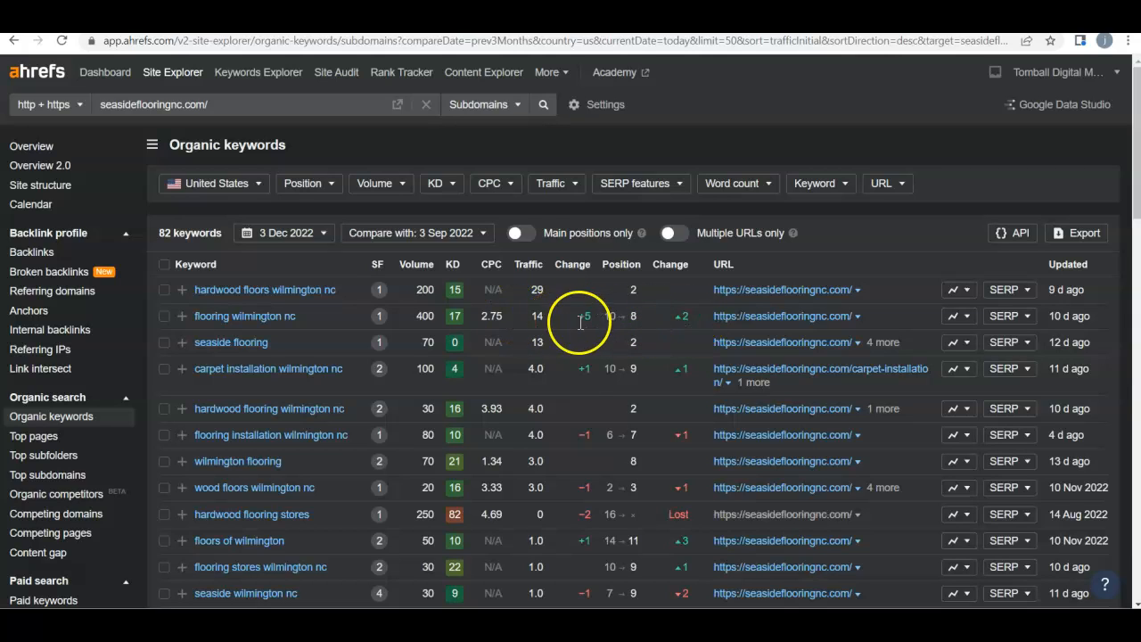
pyautogui.click(546, 318)
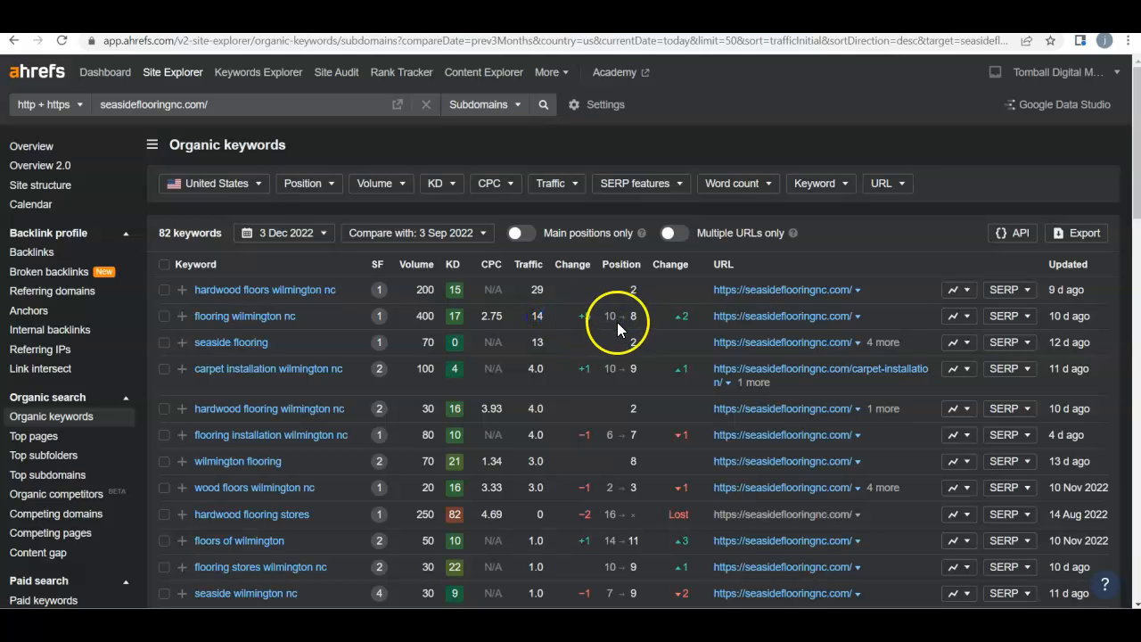
pyautogui.doubleClick(541, 317)
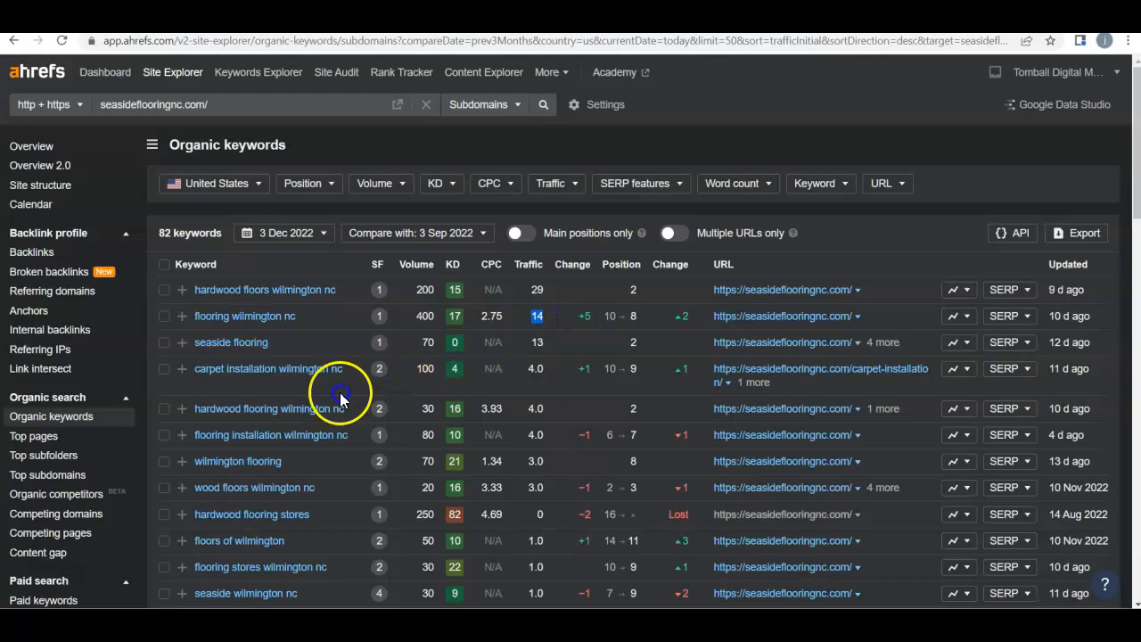
# Check the search volume, ranking position and traffic of the keyword "carpet installation wilmington nc".
pyautogui.doubleClick(422, 369)
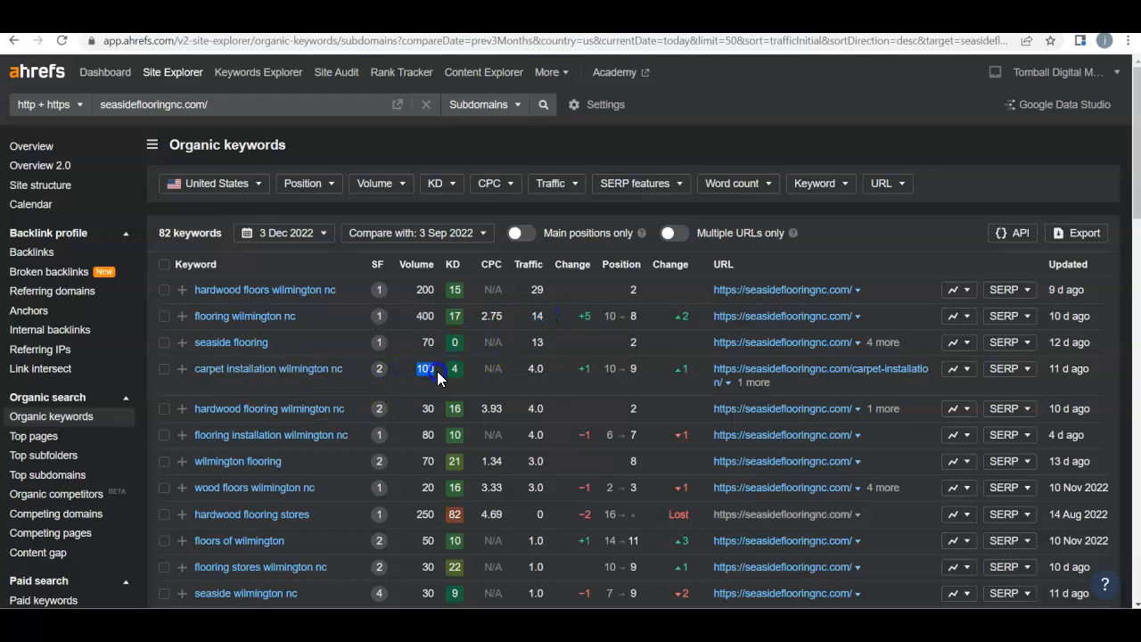
pyautogui.click(637, 368)
pyautogui.click(545, 368)
pyautogui.doubleClick(538, 369)
pyautogui.click(551, 370)
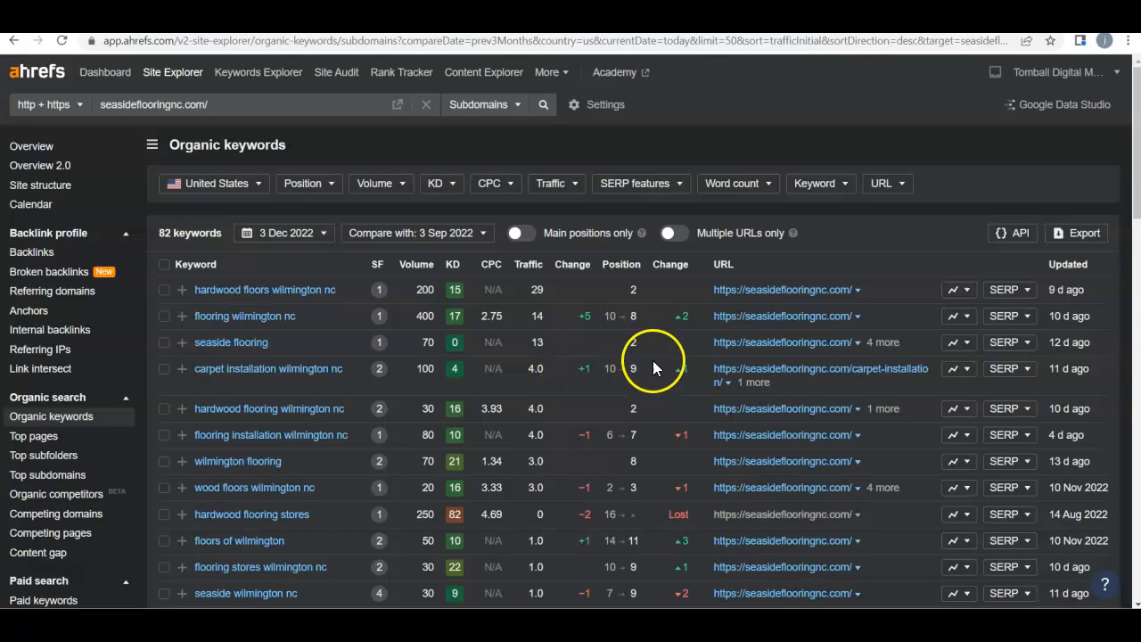
pyautogui.doubleClick(536, 369)
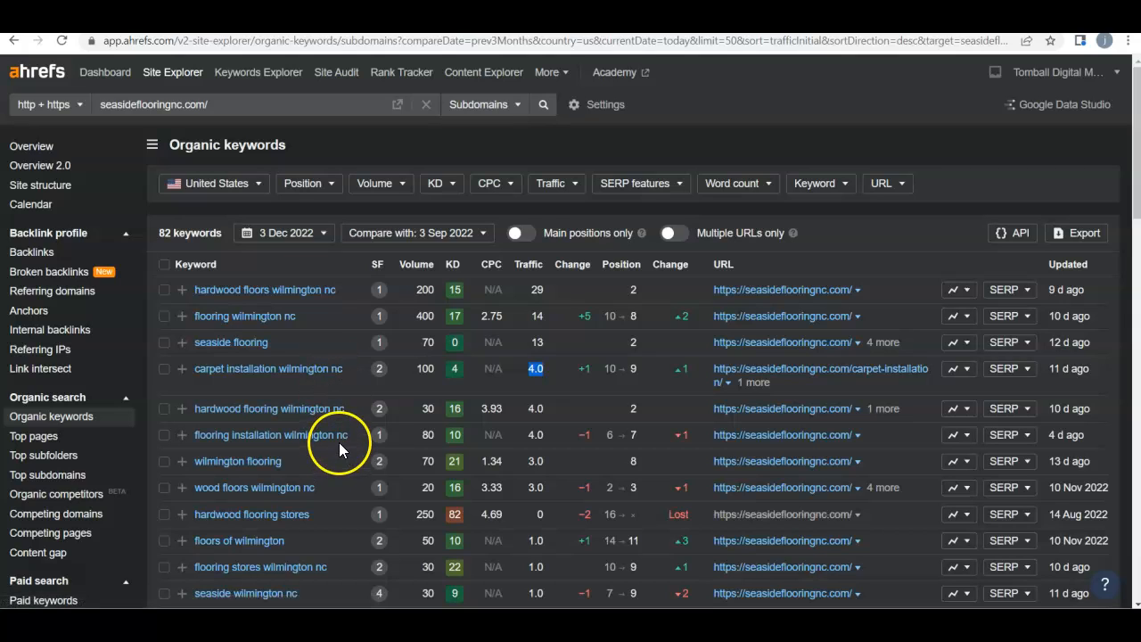
pyautogui.moveTo(379, 319)
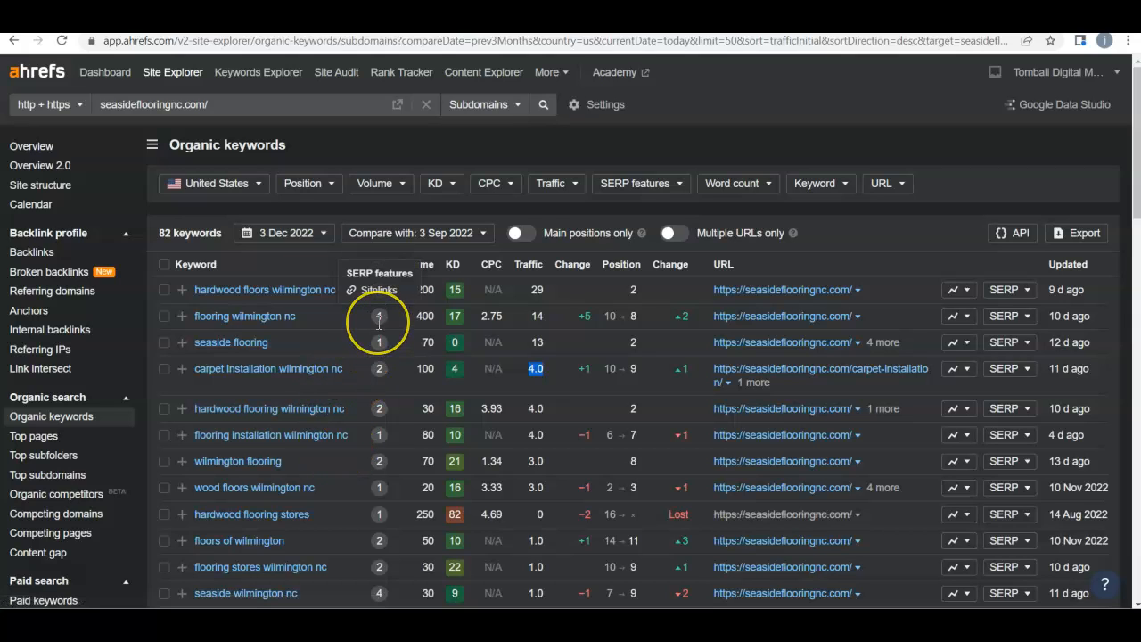